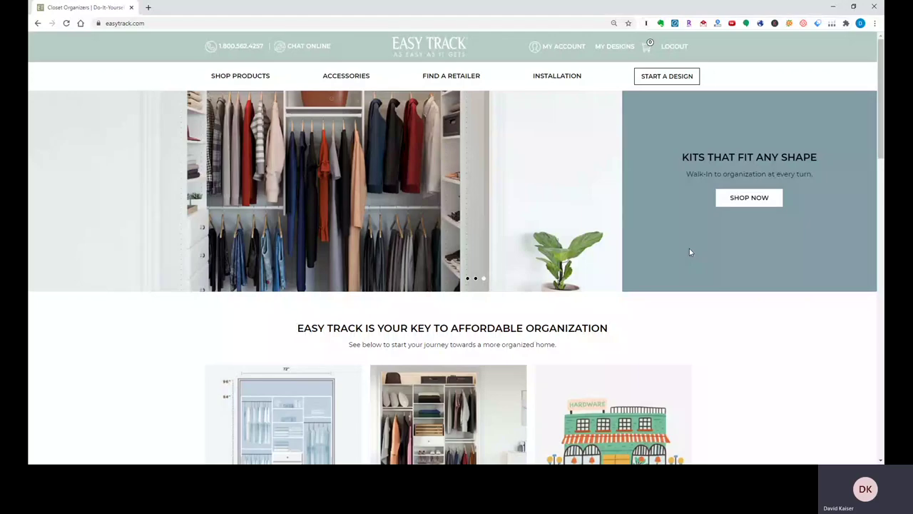
- Start a new walk-in closet design from entered dimensions and switch its layout to a custom drawn shape
{"action": "left_click", "coordinate": [676, 80]}
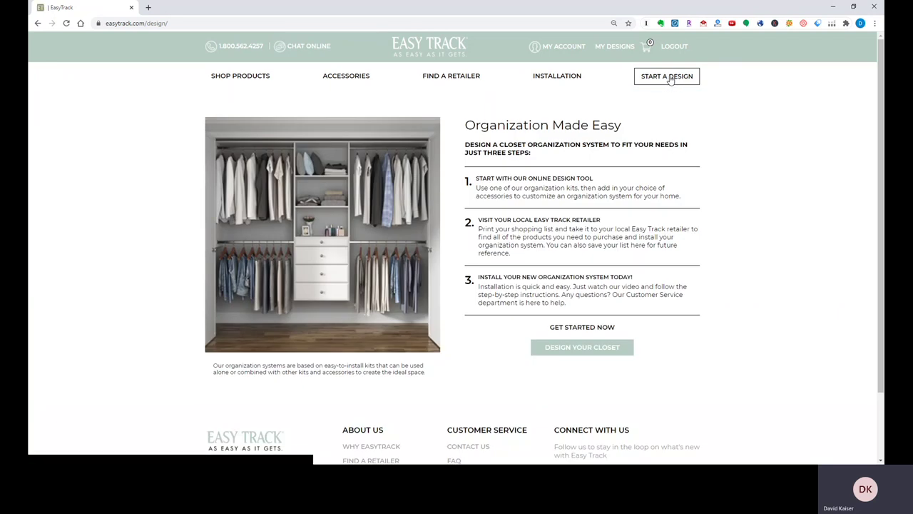
{"action": "left_click", "coordinate": [576, 350]}
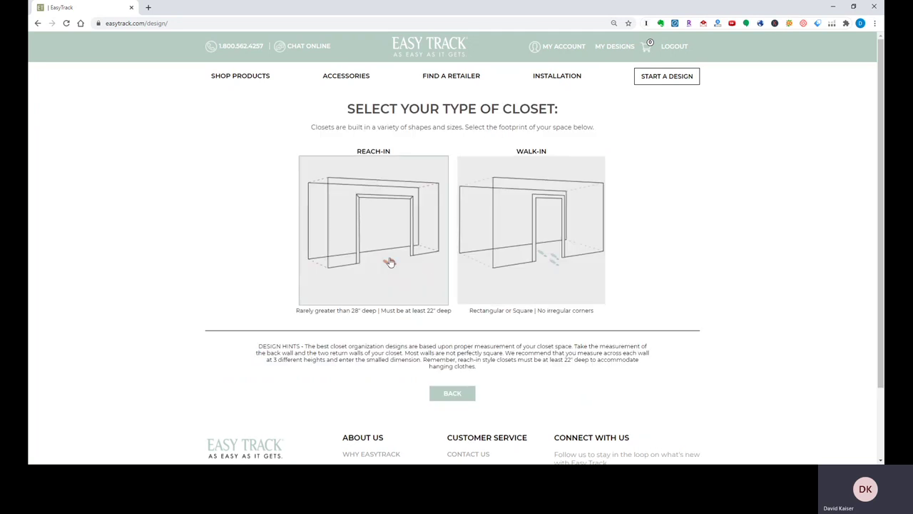
{"action": "left_click", "coordinate": [501, 239]}
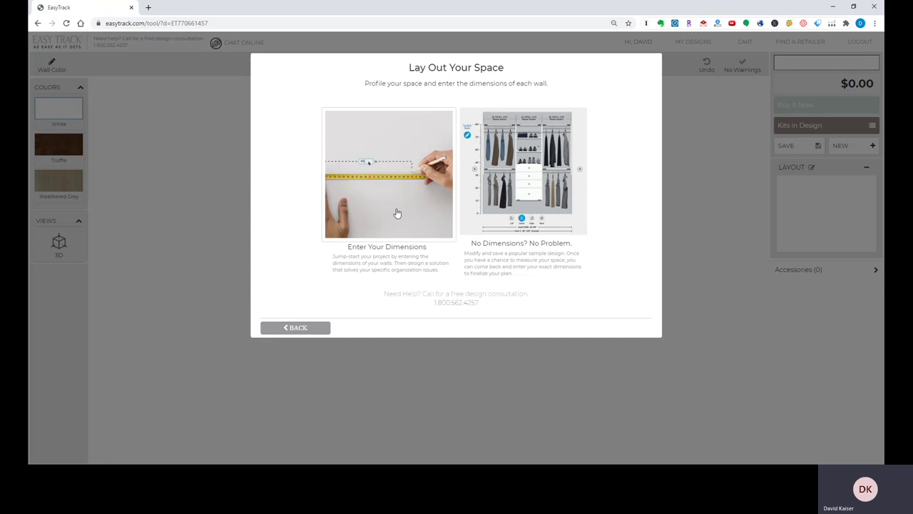
{"action": "left_click", "coordinate": [397, 214]}
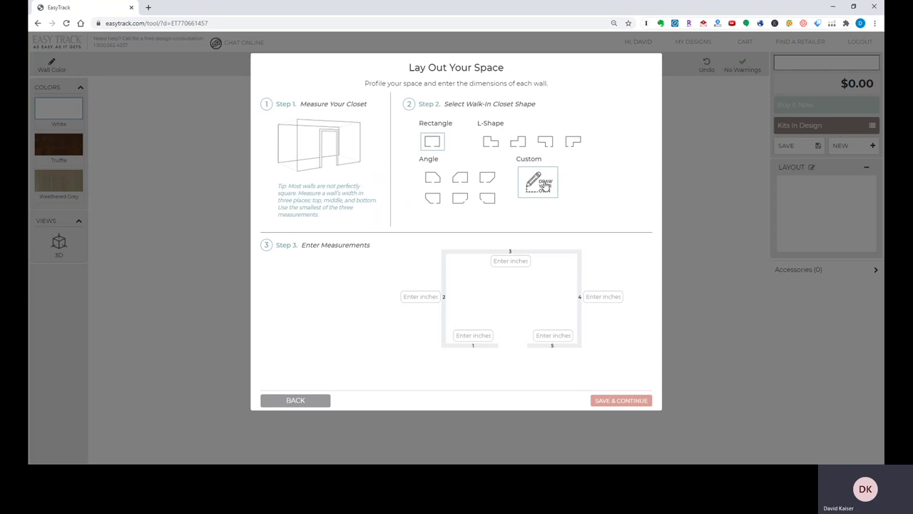
{"action": "left_click", "coordinate": [545, 187]}
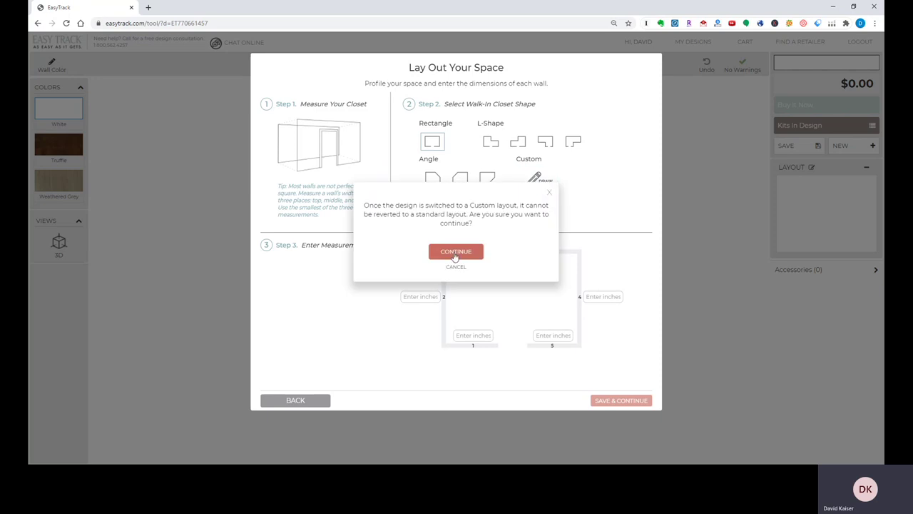
{"action": "left_click", "coordinate": [455, 253]}
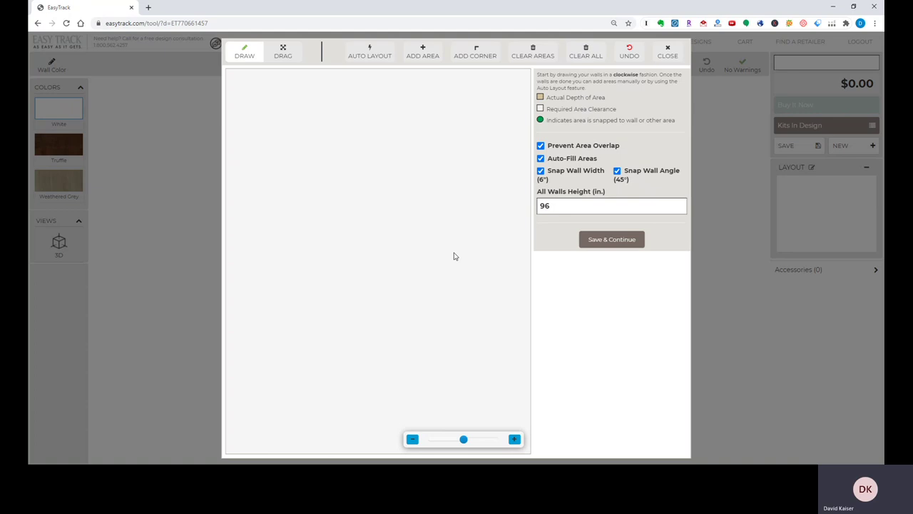
- Draw the left front return wall of the closet and set its width to 30 inches
{"action": "left_click", "coordinate": [328, 294]}
{"action": "left_click", "coordinate": [307, 295]}
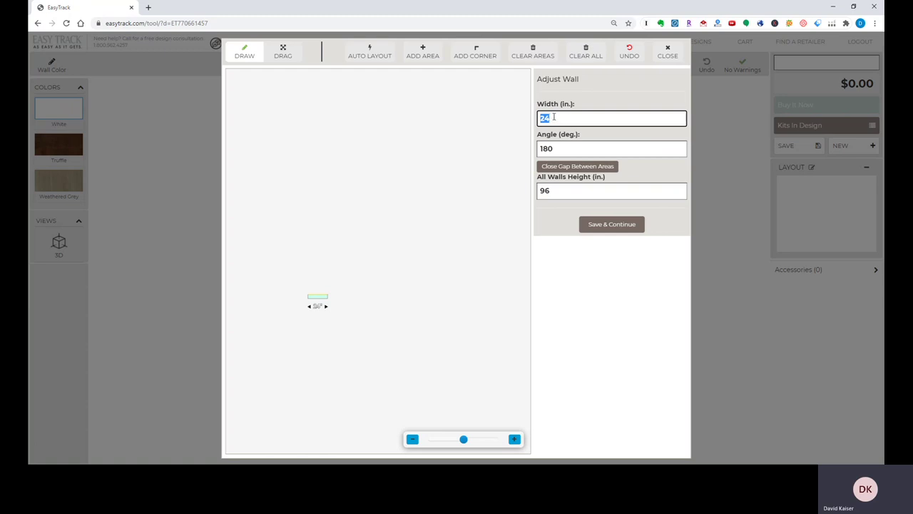
{"action": "type", "text": "30"}
{"action": "key", "text": "Return"}
- Draw the remaining walls clockwise: 120-inch left wall, 150-inch back wall, 120-inch right wall and 30-inch right front return
{"action": "left_click_drag", "start_coordinate": [304, 295], "coordinate": [293, 198]}
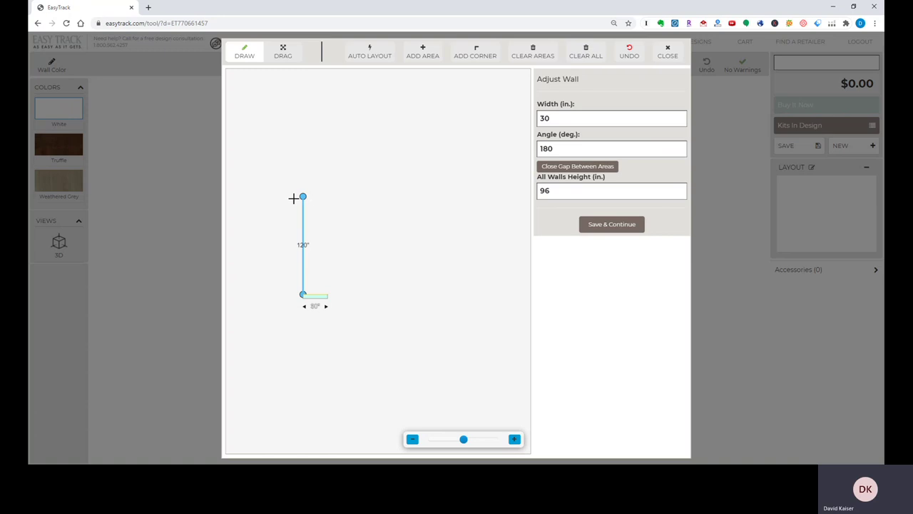
{"action": "mouse_move", "coordinate": [294, 198]}
{"action": "left_mouse_down"}
{"action": "mouse_move", "coordinate": [428, 189]}
{"action": "mouse_move", "coordinate": [415, 298]}
{"action": "left_mouse_up"}
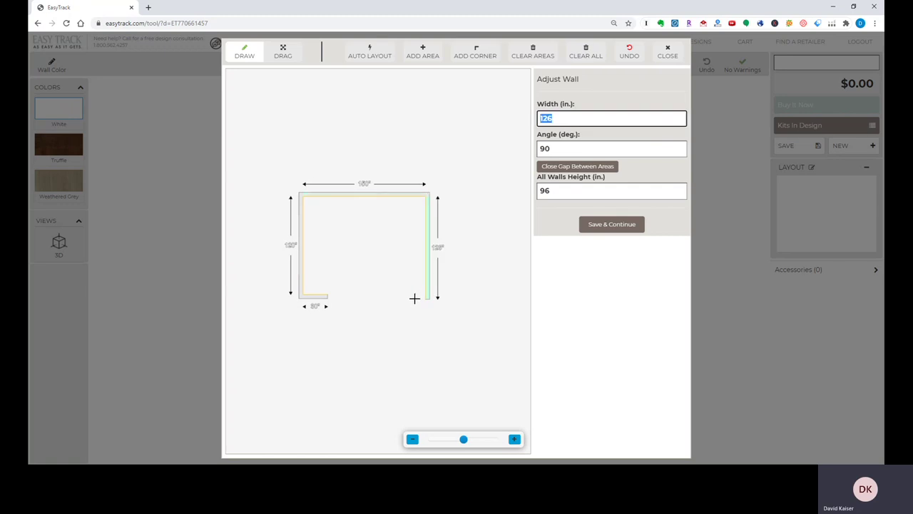
{"action": "left_click", "coordinate": [571, 115]}
{"action": "key", "text": "BackSpace"}
{"action": "type", "text": "0"}
{"action": "left_click_drag", "start_coordinate": [430, 294], "coordinate": [400, 294]}
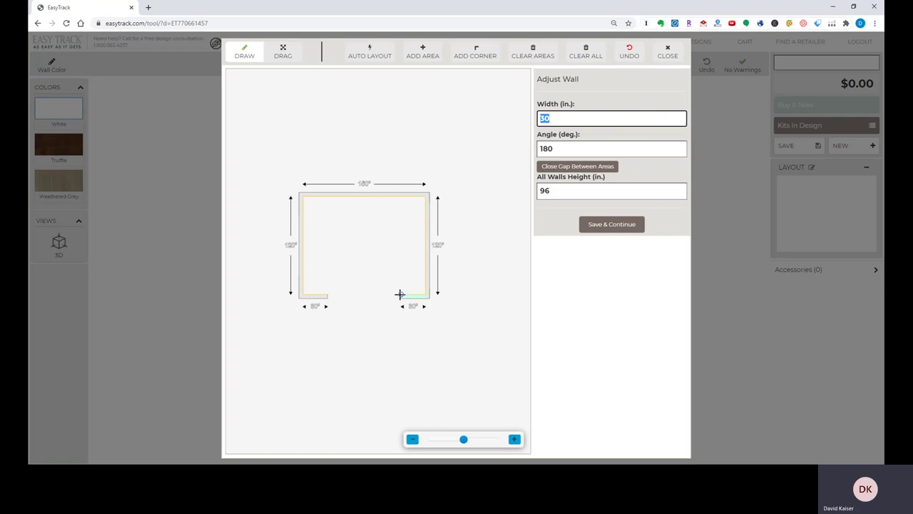
- Auto-lay out storage areas along the walls, add a corner unit at the back-right corner, and save the layout
{"action": "left_click", "coordinate": [363, 57]}
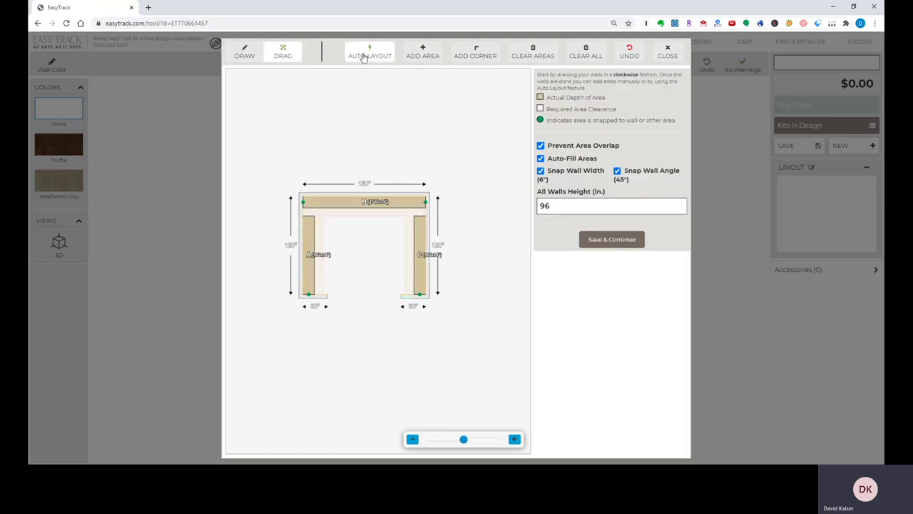
{"action": "left_click", "coordinate": [476, 56]}
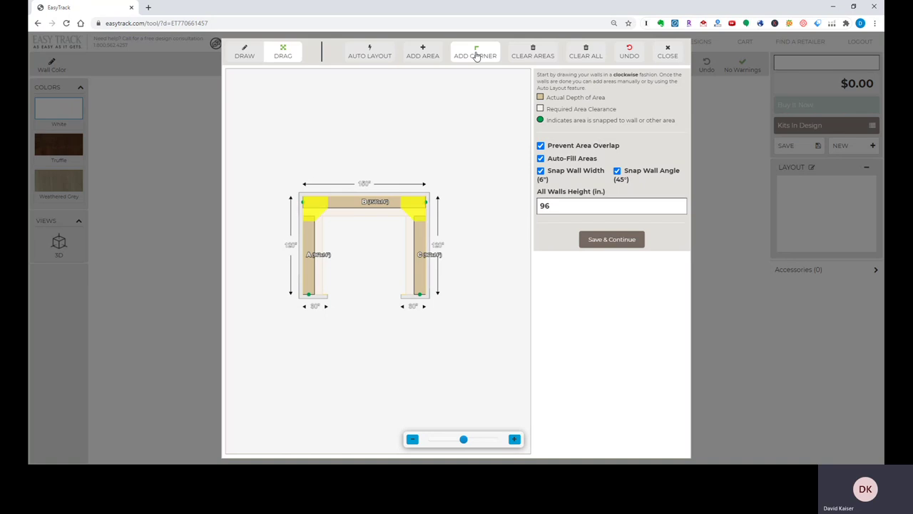
{"action": "left_click", "coordinate": [418, 210]}
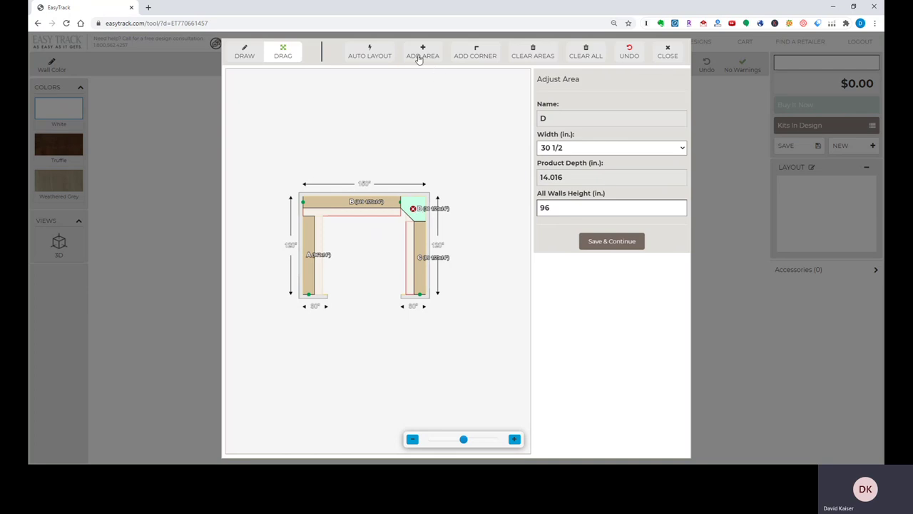
{"action": "left_click", "coordinate": [471, 56]}
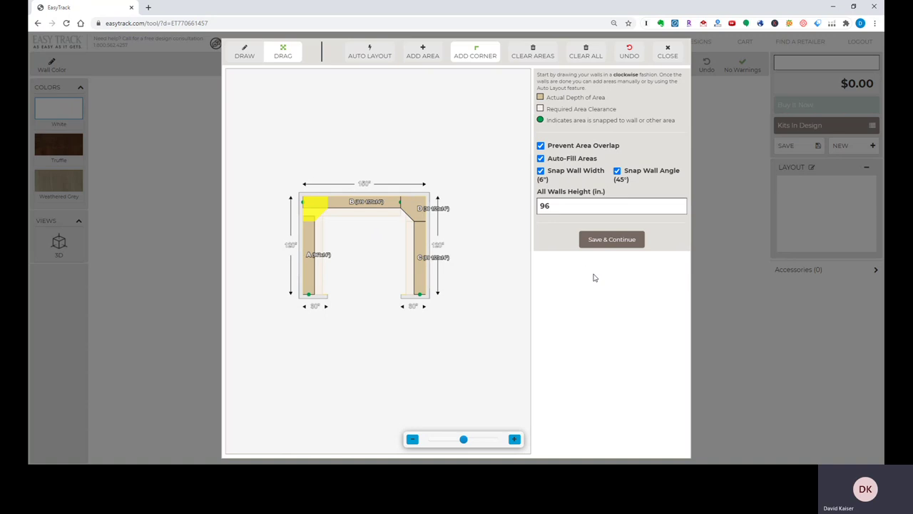
{"action": "left_click", "coordinate": [608, 243]}
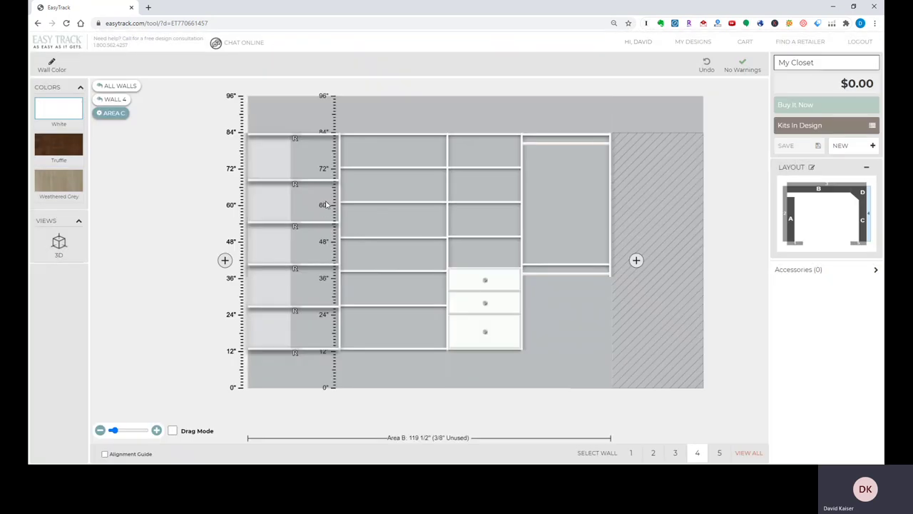
- Replace the drawer configuration in area A's middle section with the All Shelves configuration
{"action": "left_click", "coordinate": [483, 203]}
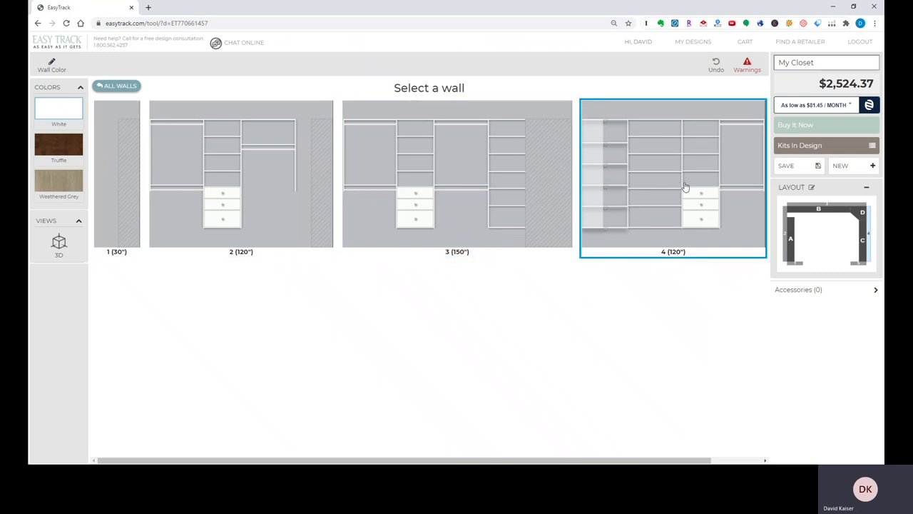
{"action": "left_click", "coordinate": [792, 239]}
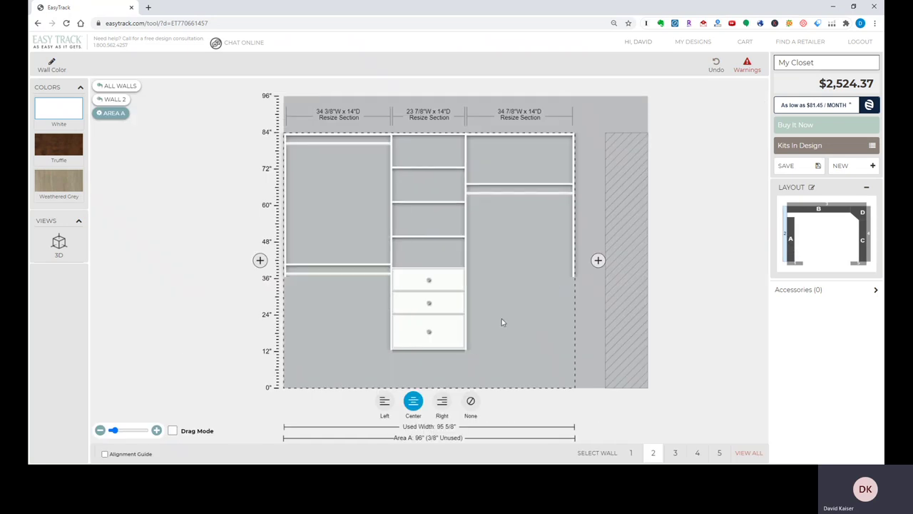
{"action": "left_click", "coordinate": [429, 227]}
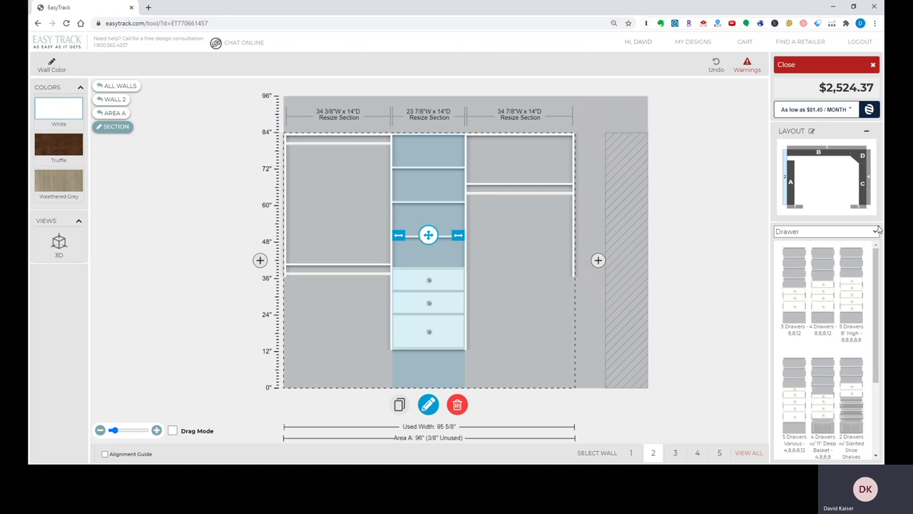
{"action": "left_click", "coordinate": [842, 255]}
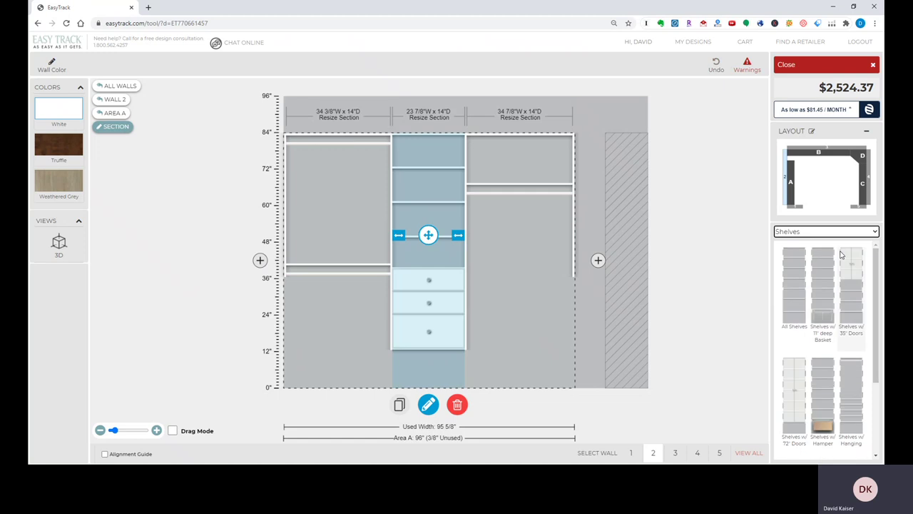
{"action": "left_click", "coordinate": [796, 292]}
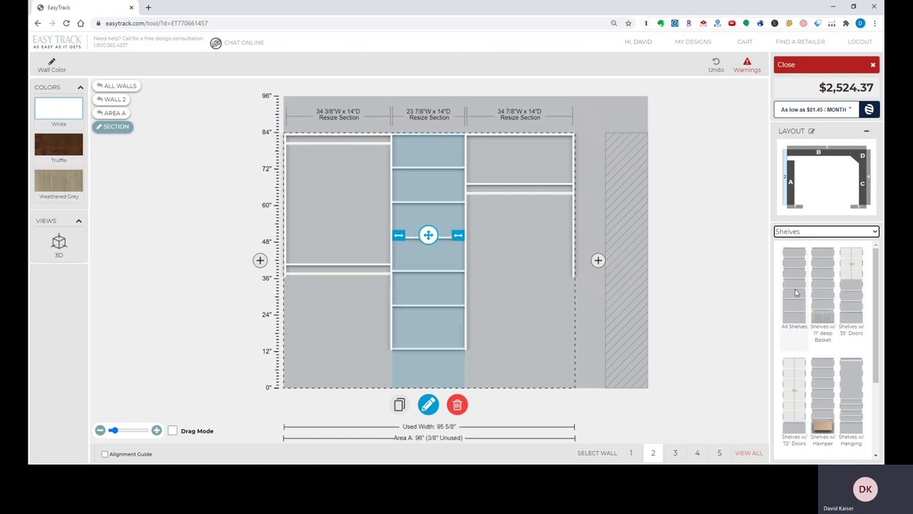
- Delete the second-lowest shelf in area A's middle section and lower the shelf above it, leaving about 17 3/8 inches beneath
{"action": "double_click", "coordinate": [418, 303]}
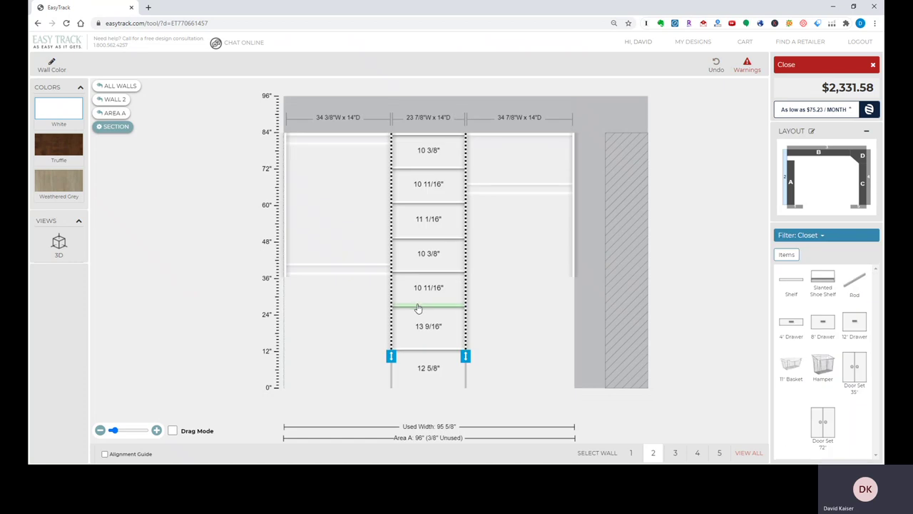
{"action": "mouse_move", "coordinate": [419, 309]}
{"action": "left_mouse_down"}
{"action": "mouse_move", "coordinate": [421, 291]}
{"action": "mouse_move", "coordinate": [418, 314]}
{"action": "left_mouse_up"}
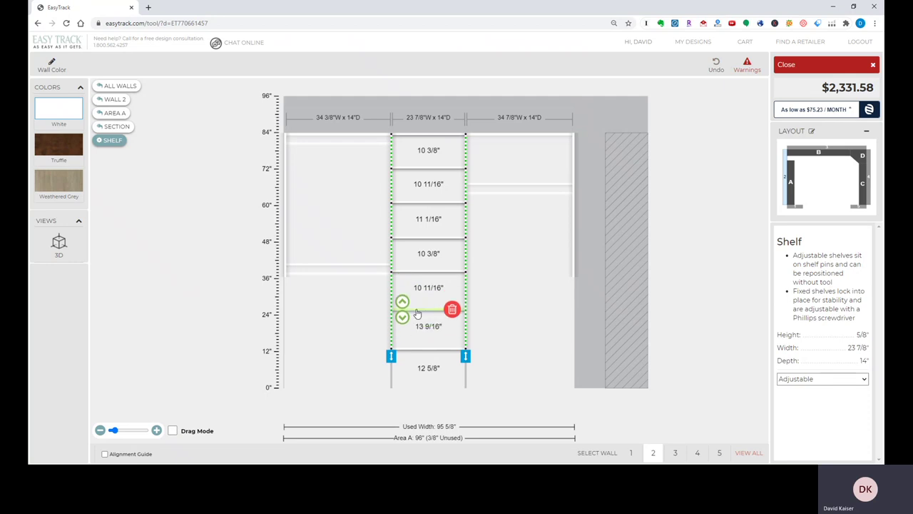
{"action": "left_click", "coordinate": [452, 309]}
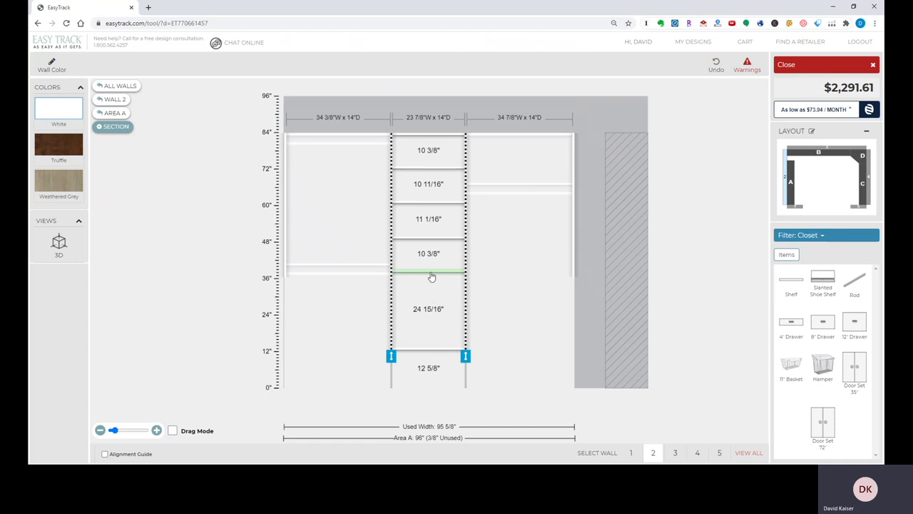
{"action": "left_click_drag", "start_coordinate": [430, 273], "coordinate": [433, 299]}
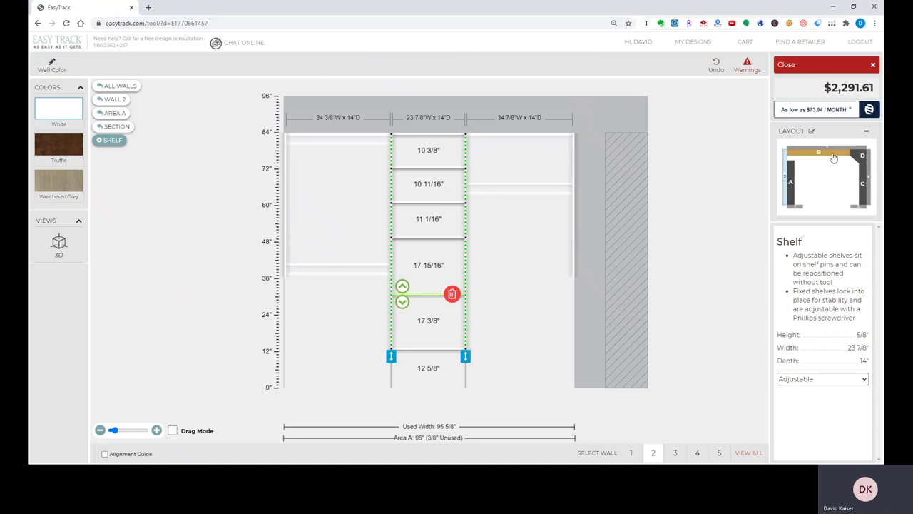
- Review the storage sections in areas B and C, finishing on area B
{"action": "left_click", "coordinate": [833, 157]}
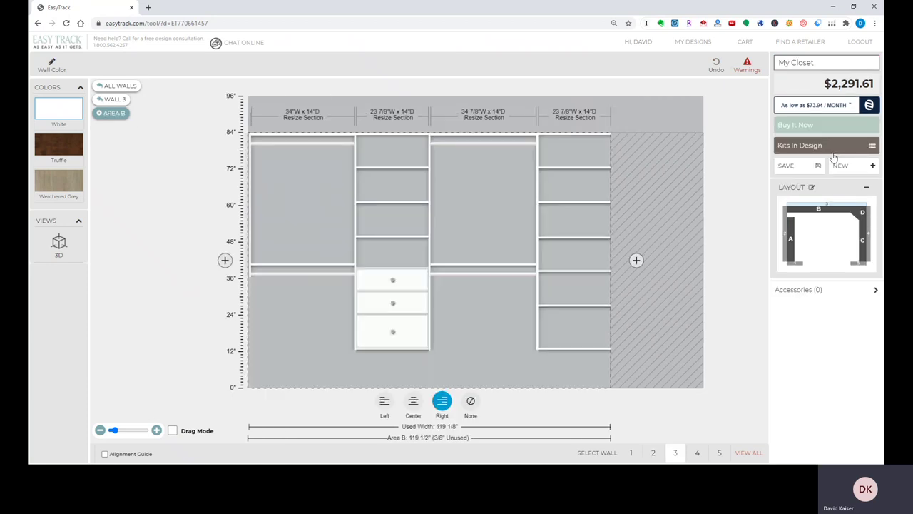
{"action": "left_click", "coordinate": [864, 244]}
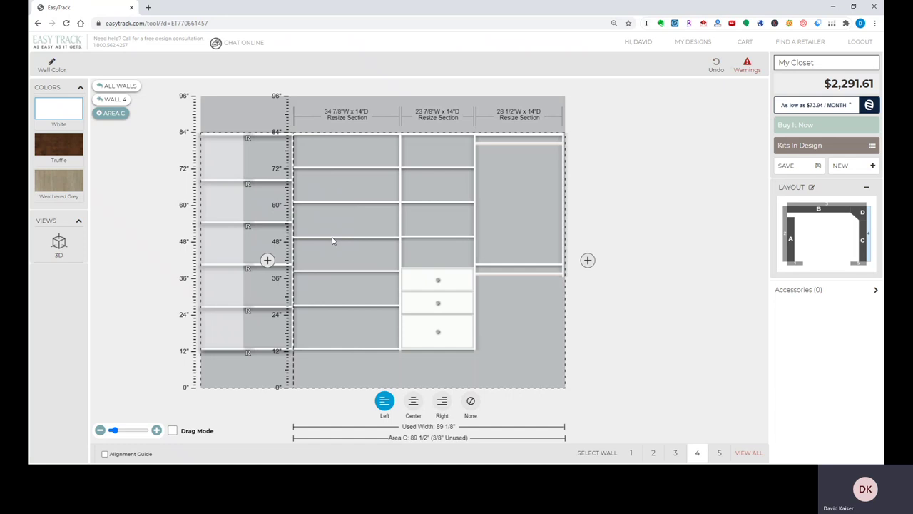
{"action": "left_click", "coordinate": [838, 216]}
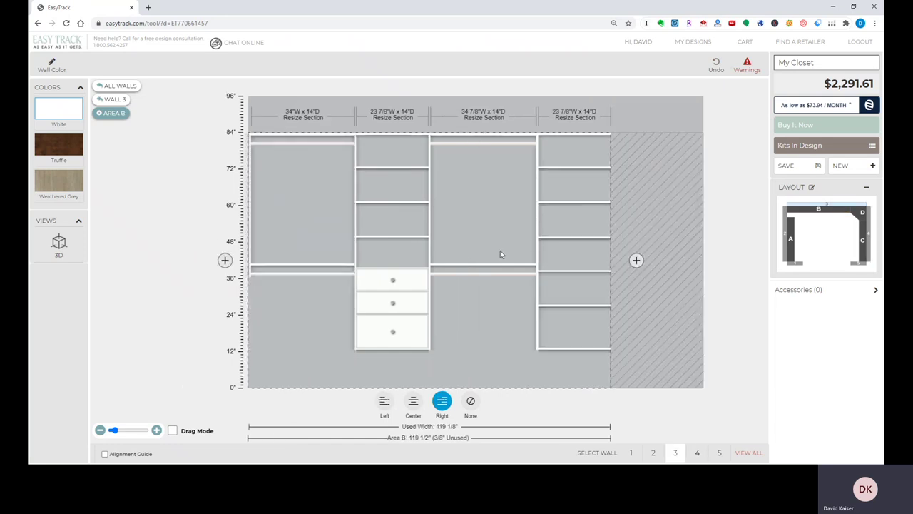
- Try narrowing area B's third section to about 23 7/16 inches, and undo the resize
{"action": "left_click", "coordinate": [432, 249]}
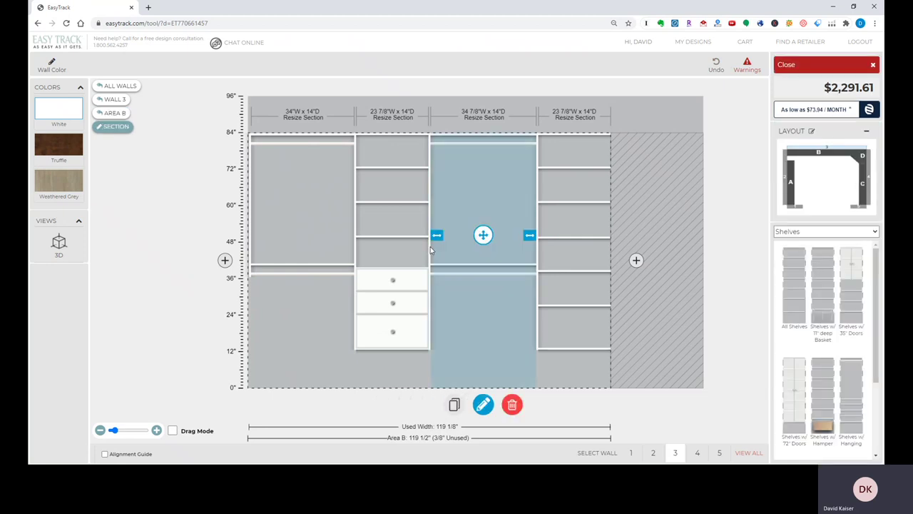
{"action": "left_click", "coordinate": [438, 247]}
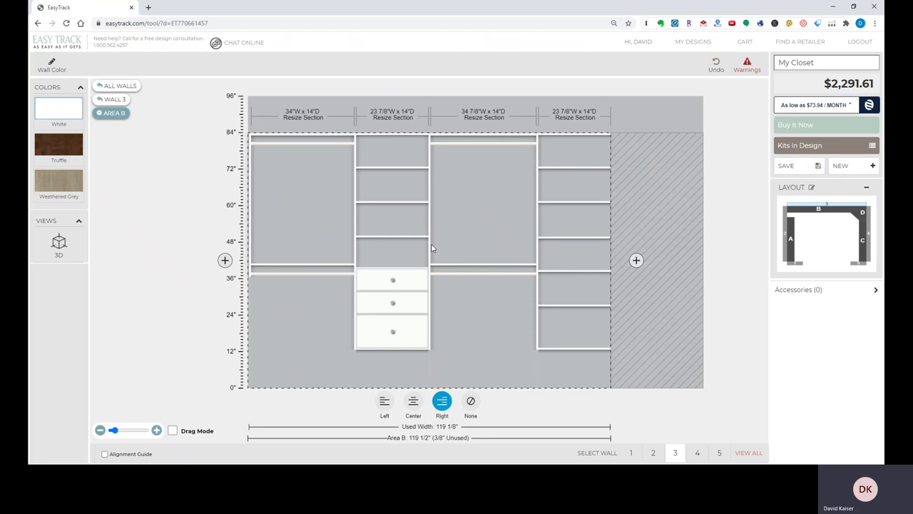
{"action": "left_click", "coordinate": [431, 254]}
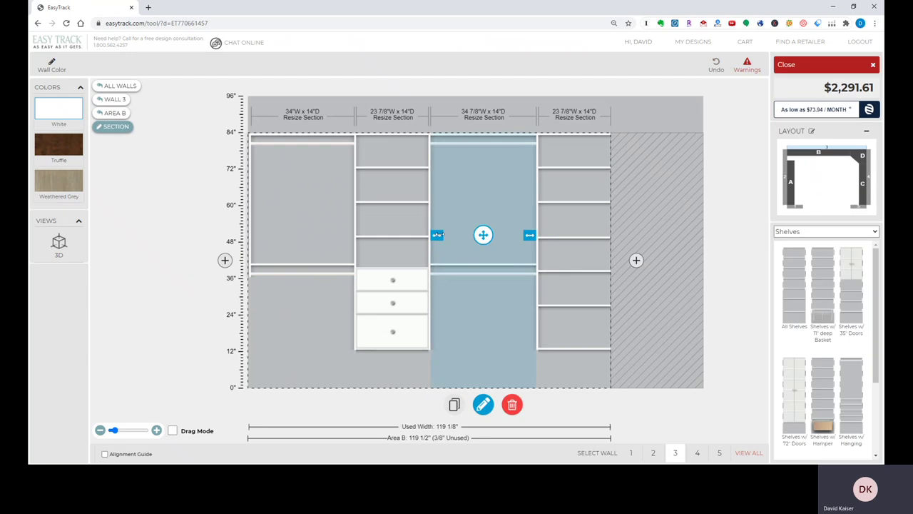
{"action": "left_click_drag", "start_coordinate": [437, 234], "coordinate": [472, 235]}
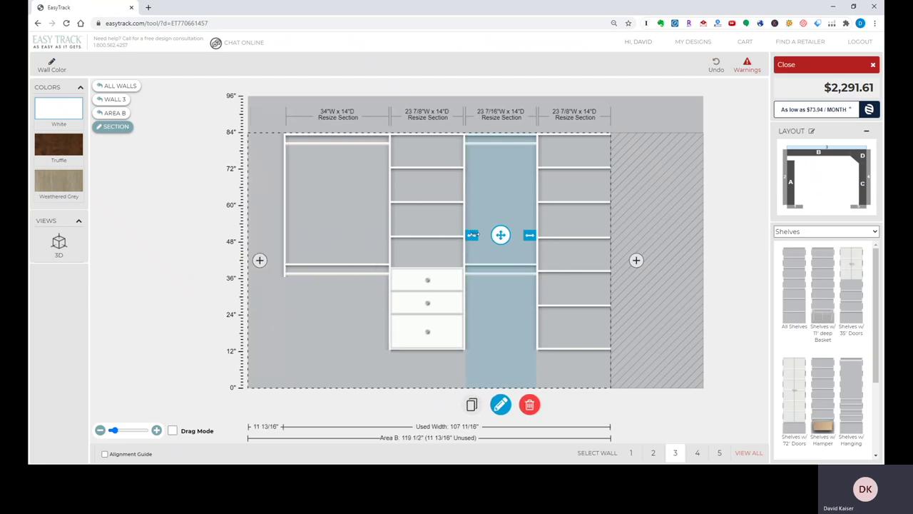
{"action": "left_click", "coordinate": [719, 65]}
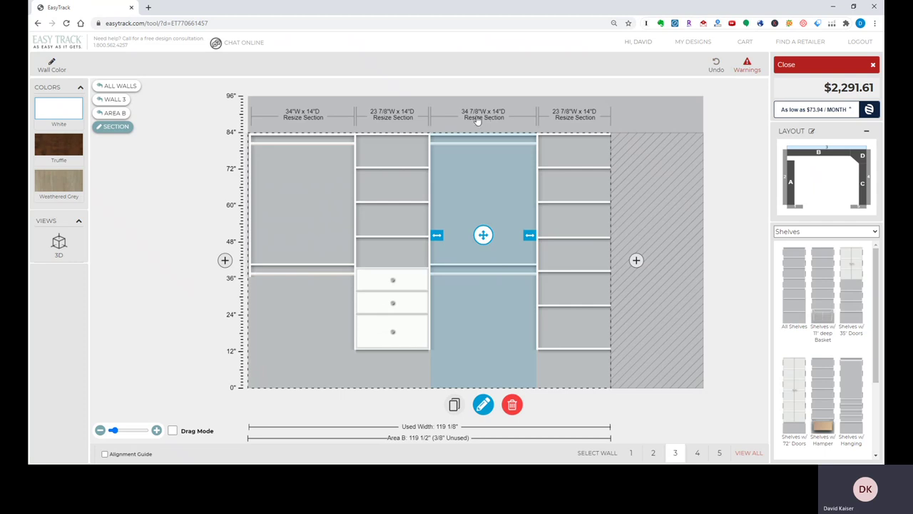
{"action": "left_click", "coordinate": [482, 117]}
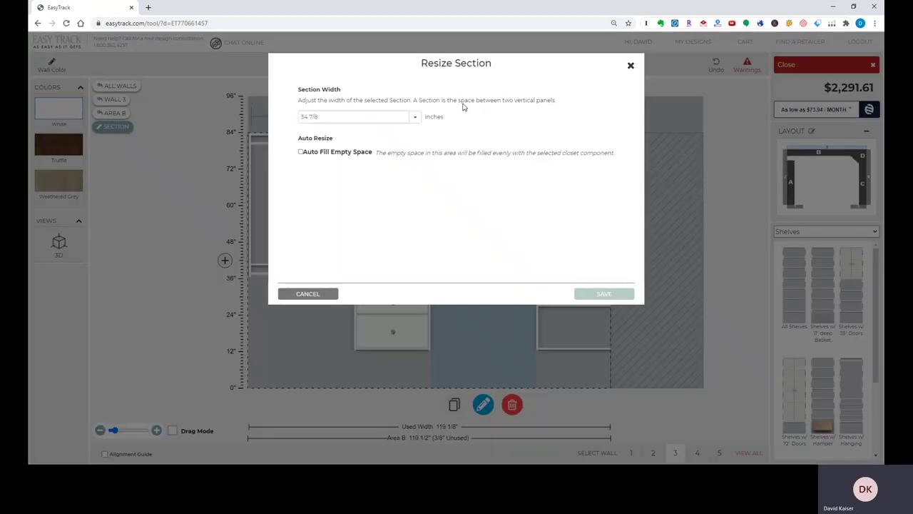
{"action": "left_click", "coordinate": [416, 119]}
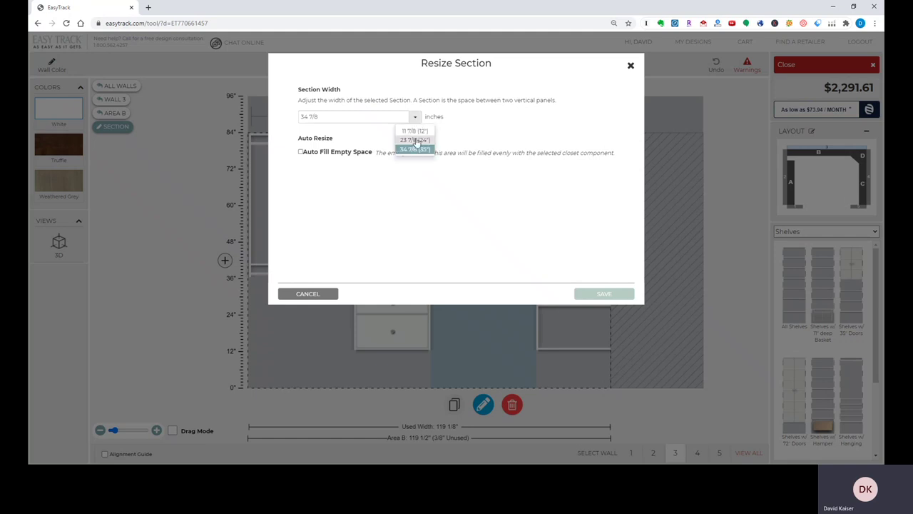
{"action": "left_click", "coordinate": [315, 114]}
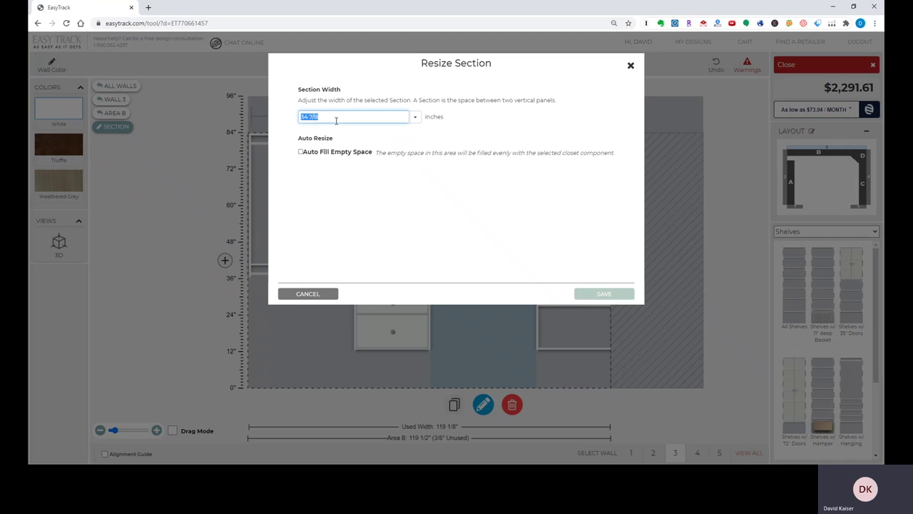
{"action": "type", "text": "33"}
{"action": "left_click", "coordinate": [322, 293]}
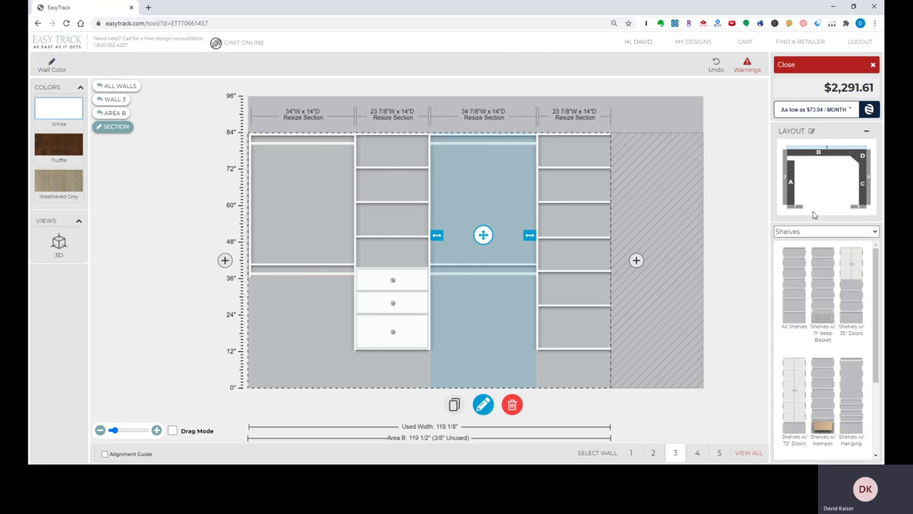
- Review the kits in the design and their printable shopping list, and return to the design of area B
{"action": "left_click", "coordinate": [744, 200]}
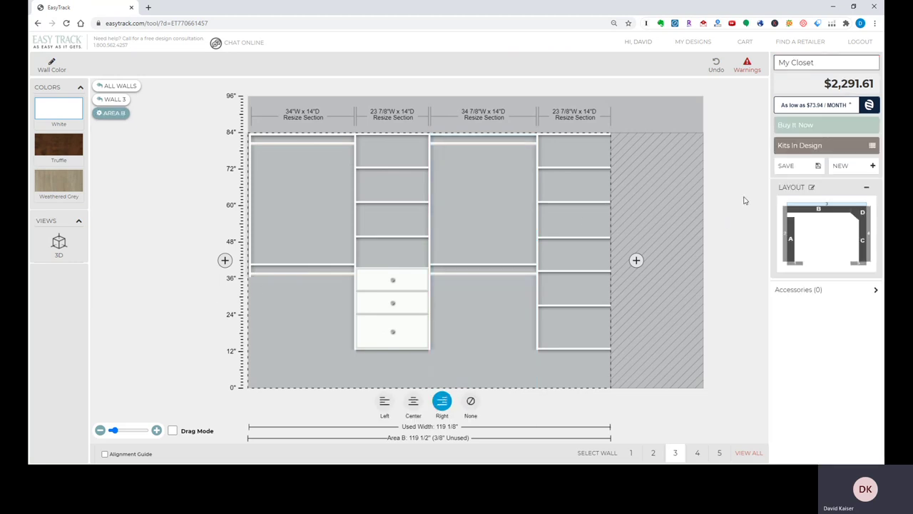
{"action": "left_click", "coordinate": [800, 145]}
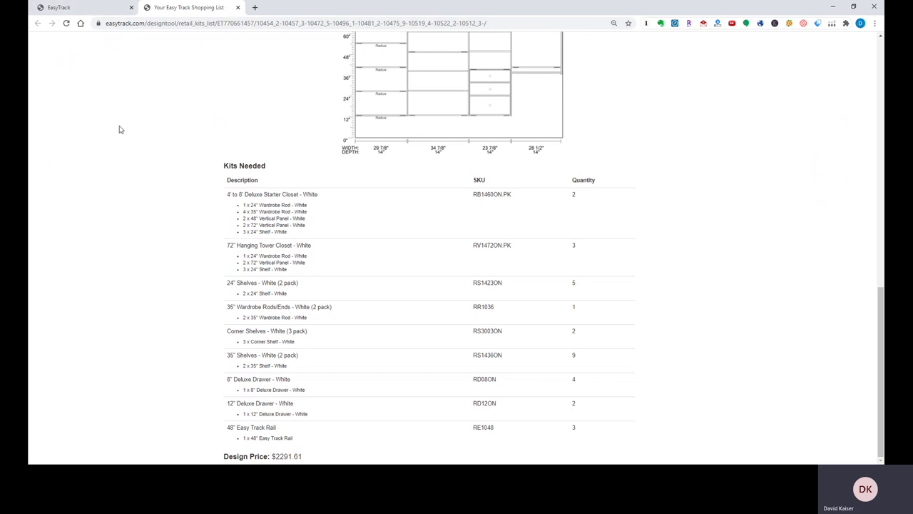
{"action": "left_click", "coordinate": [100, 12]}
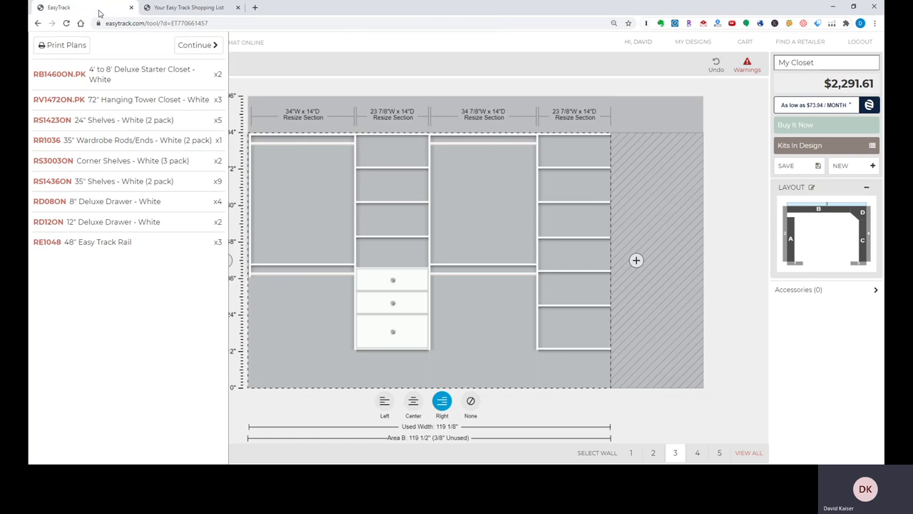
{"action": "left_click", "coordinate": [195, 46]}
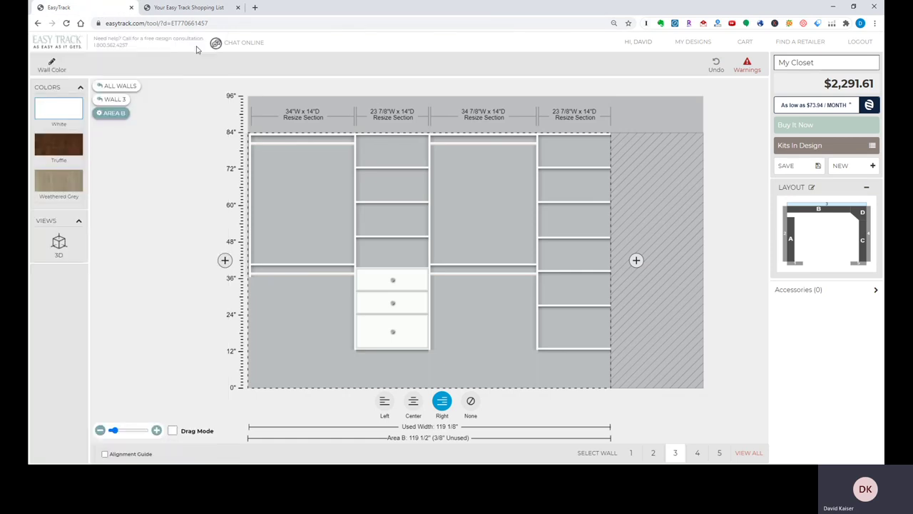
- Show the whole closet in 3D and change its color to Truffle
{"action": "left_click", "coordinate": [60, 243]}
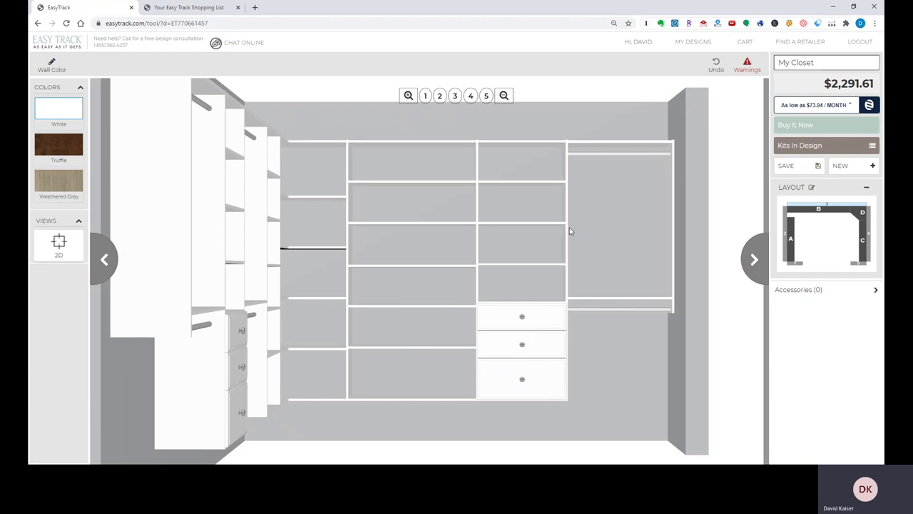
{"action": "left_click_drag", "start_coordinate": [567, 226], "coordinate": [295, 234]}
{"action": "left_click_drag", "start_coordinate": [410, 229], "coordinate": [675, 195]}
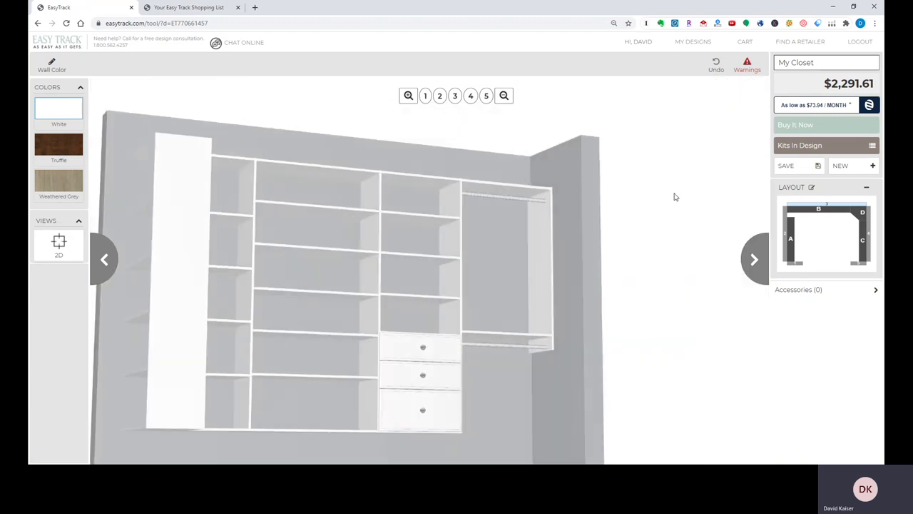
{"action": "left_click_drag", "start_coordinate": [529, 234], "coordinate": [138, 223]}
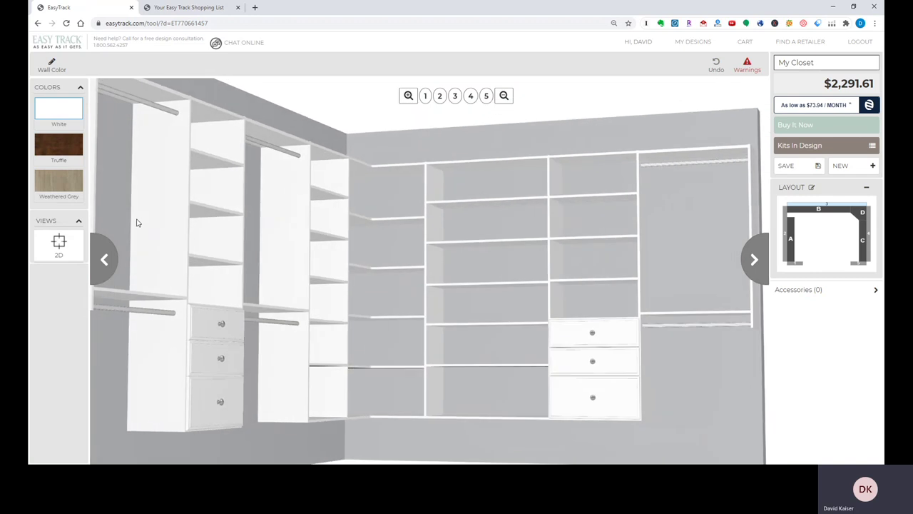
{"action": "left_click", "coordinate": [55, 149]}
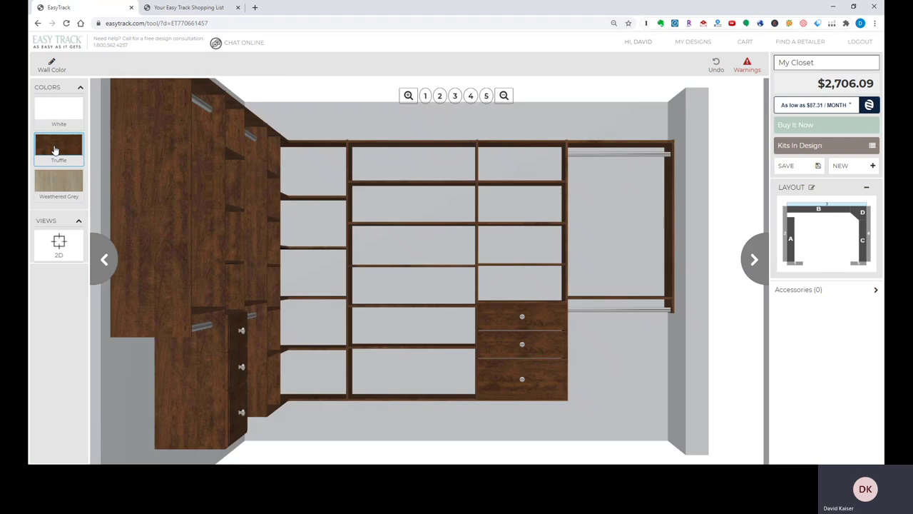